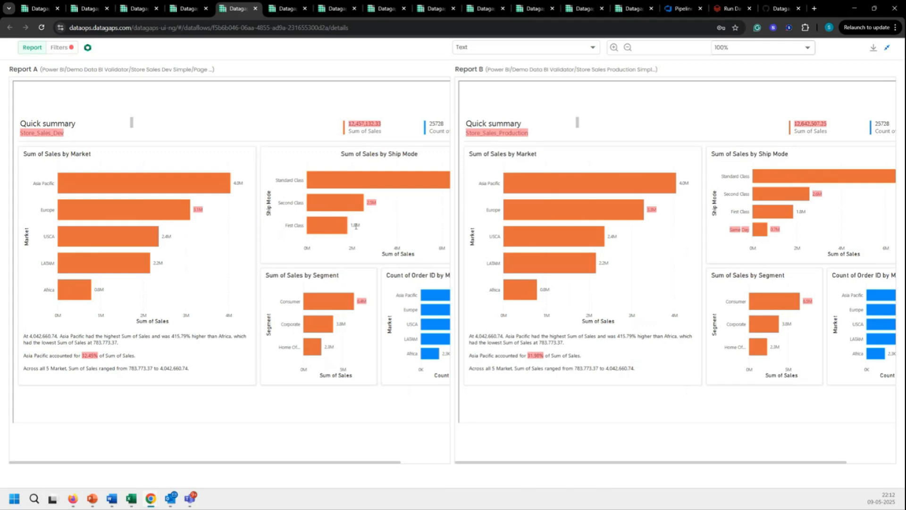
- Enlarge the side-by-side report comparison to 120% and examine the highlighted text differences across the Ship Mode, Segment and Market charts
{"action": "left_click", "coordinate": [615, 47]}
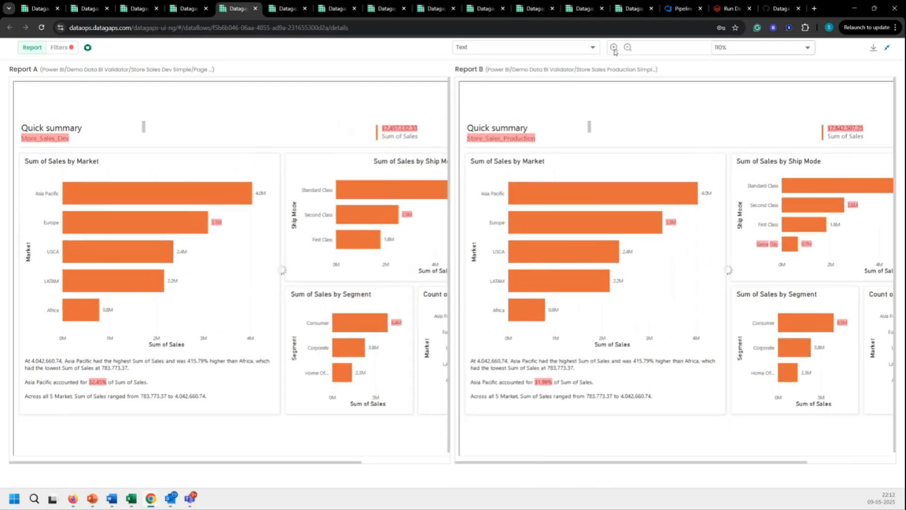
{"action": "left_click", "coordinate": [614, 48]}
{"action": "scroll", "coordinate": [295, 182], "scroll_direction": "right", "scroll_amount": 3}
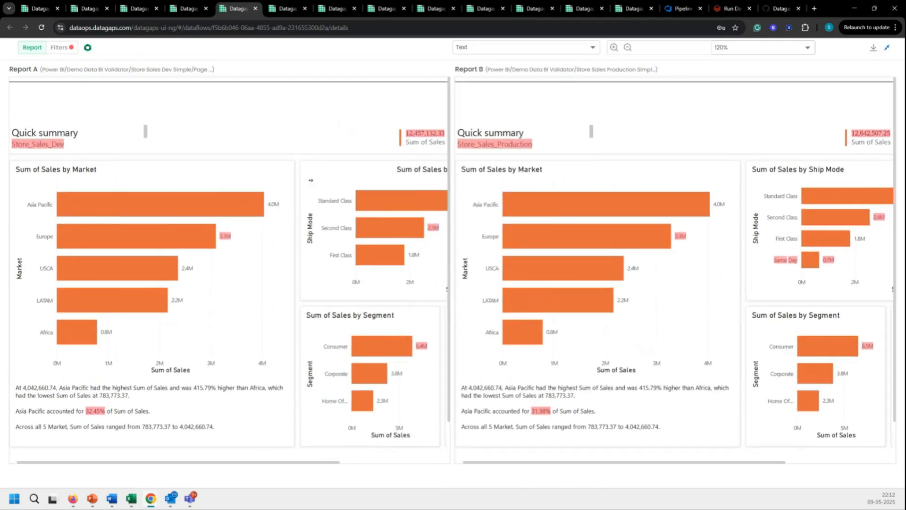
{"action": "scroll", "coordinate": [309, 180], "scroll_direction": "right", "scroll_amount": 3}
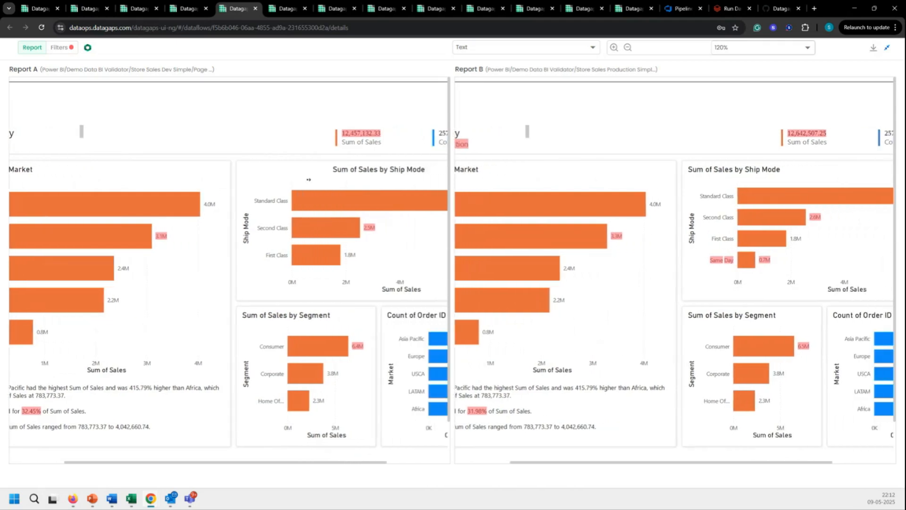
{"action": "scroll", "coordinate": [307, 180], "scroll_direction": "right", "scroll_amount": 2}
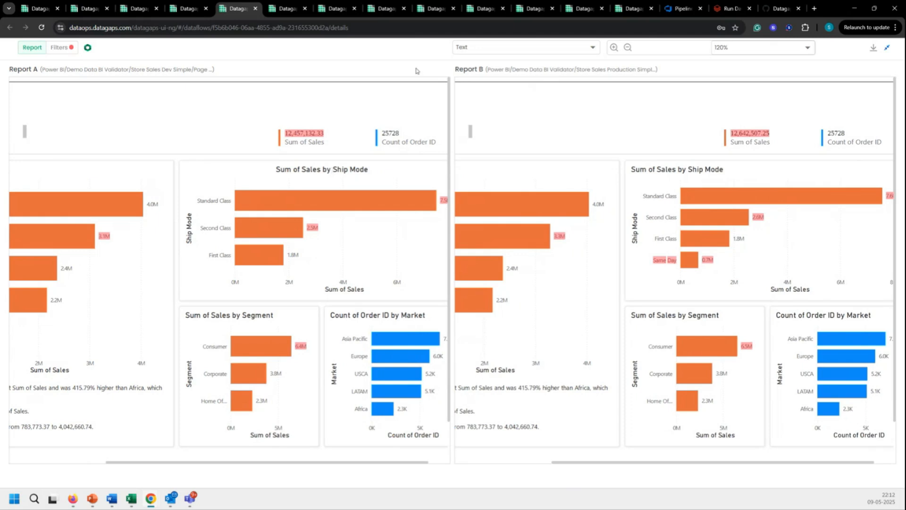
- Switch the comparison type to Appearance and inspect the title alignment of the Sum of Sales by Ship Mode chart in both reports
{"action": "left_click", "coordinate": [487, 46]}
{"action": "left_click", "coordinate": [480, 79]}
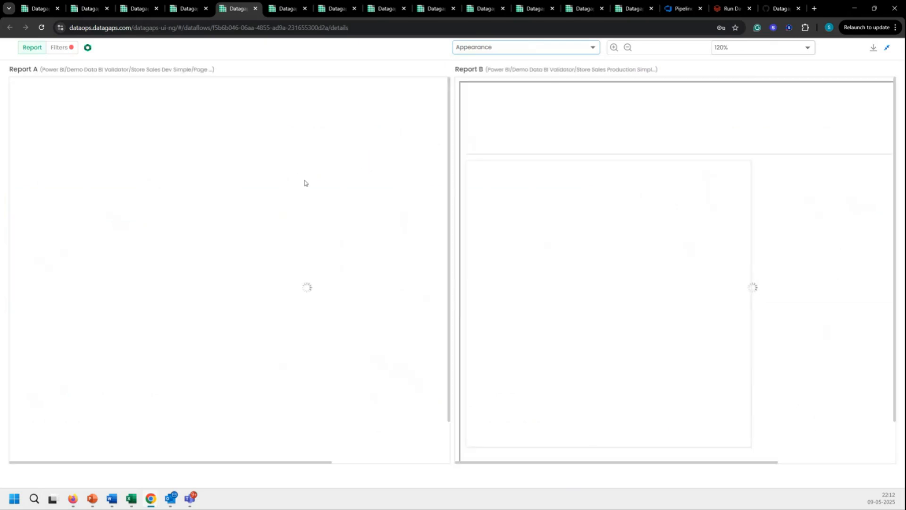
{"action": "scroll", "coordinate": [311, 171], "scroll_direction": "right", "scroll_amount": 2}
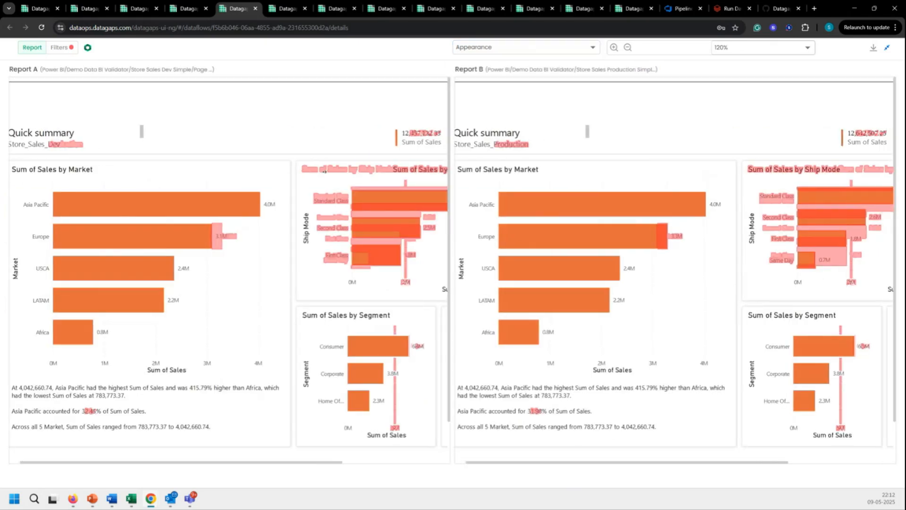
{"action": "scroll", "coordinate": [324, 171], "scroll_direction": "right", "scroll_amount": 3}
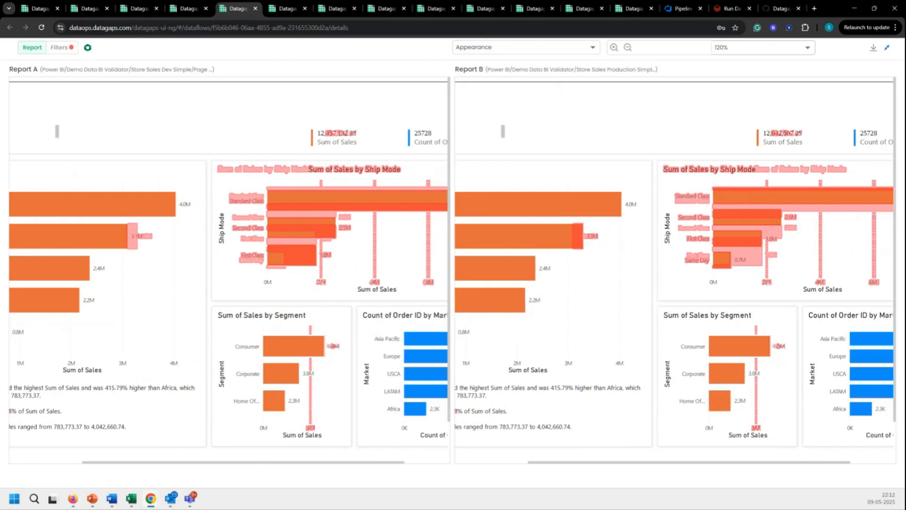
{"action": "left_click_drag", "start_coordinate": [309, 170], "coordinate": [404, 171]}
{"action": "left_click", "coordinate": [401, 169]}
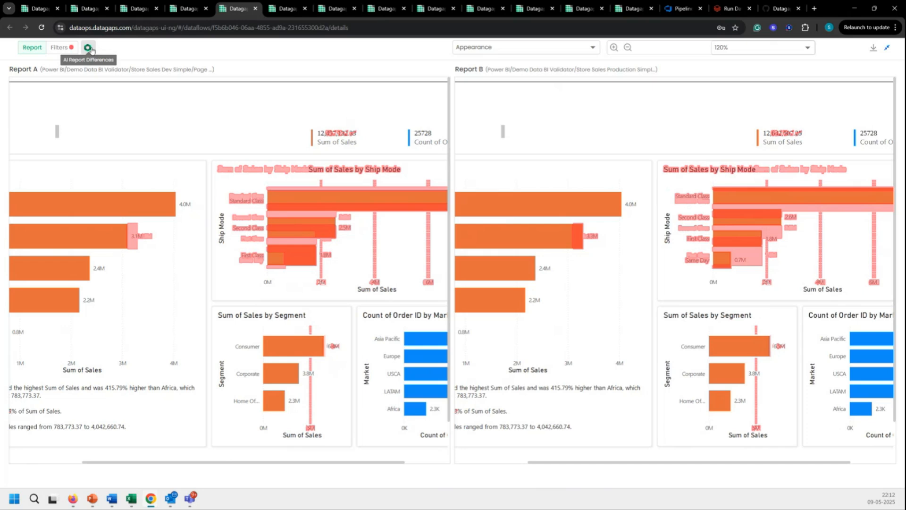
- Leave the full-screen comparison and review the AI Report Differences summary, checking the Ship Mode row under the missing data, then close it
{"action": "left_click", "coordinate": [888, 47]}
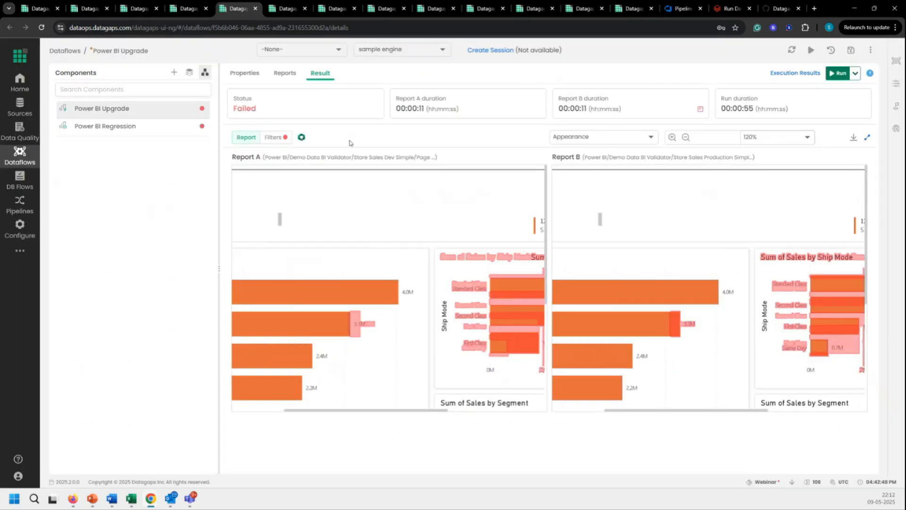
{"action": "left_click", "coordinate": [302, 137]}
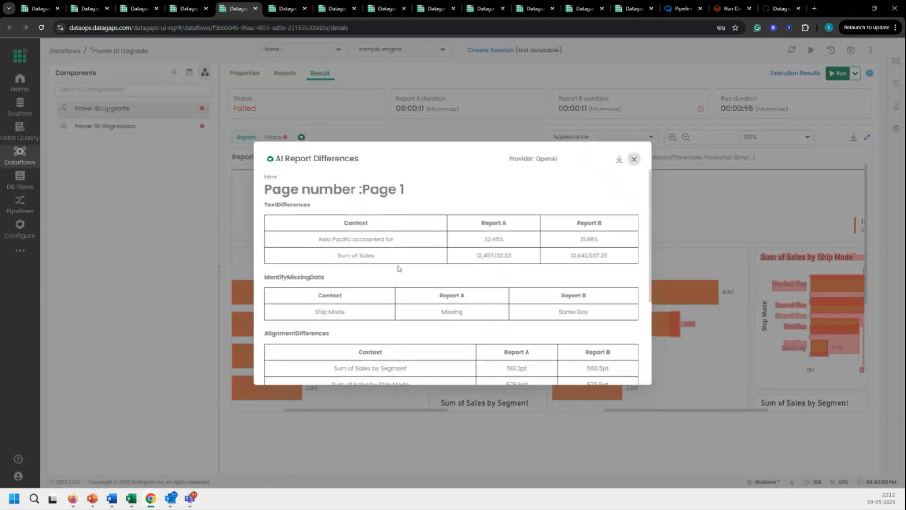
{"action": "scroll", "coordinate": [391, 250], "scroll_direction": "down", "scroll_amount": 1}
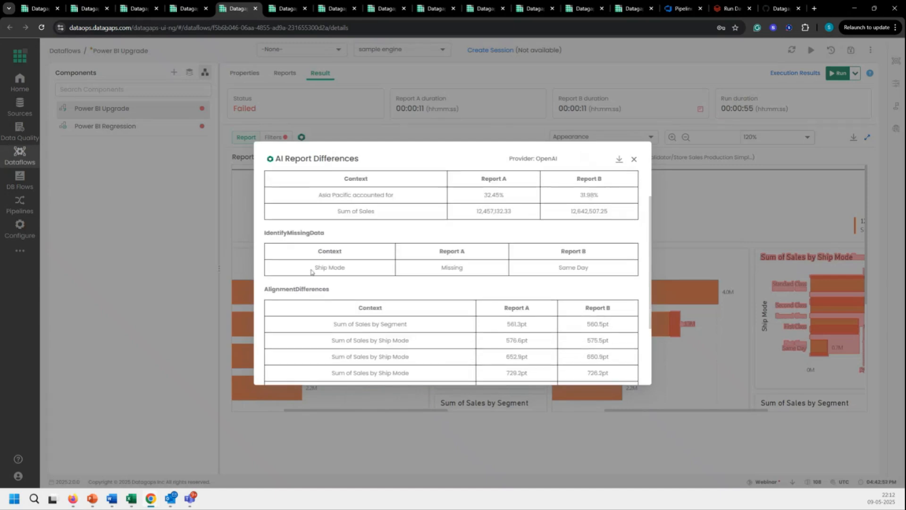
{"action": "left_click_drag", "start_coordinate": [312, 271], "coordinate": [369, 269]}
{"action": "left_click_drag", "start_coordinate": [561, 269], "coordinate": [604, 272]}
{"action": "left_click", "coordinate": [603, 272]}
{"action": "left_click", "coordinate": [634, 159]}
- Switch the comparison type back to Text and compare the Sum of Sales by Ship Mode charts of Report A and Report B
{"action": "left_click", "coordinate": [604, 137]}
{"action": "left_click", "coordinate": [587, 150]}
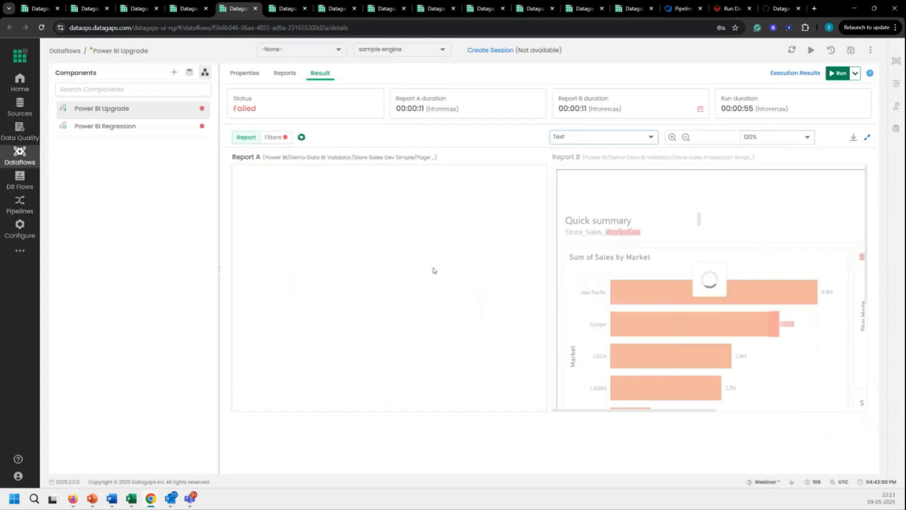
{"action": "scroll", "coordinate": [383, 282], "scroll_direction": "down", "scroll_amount": 3}
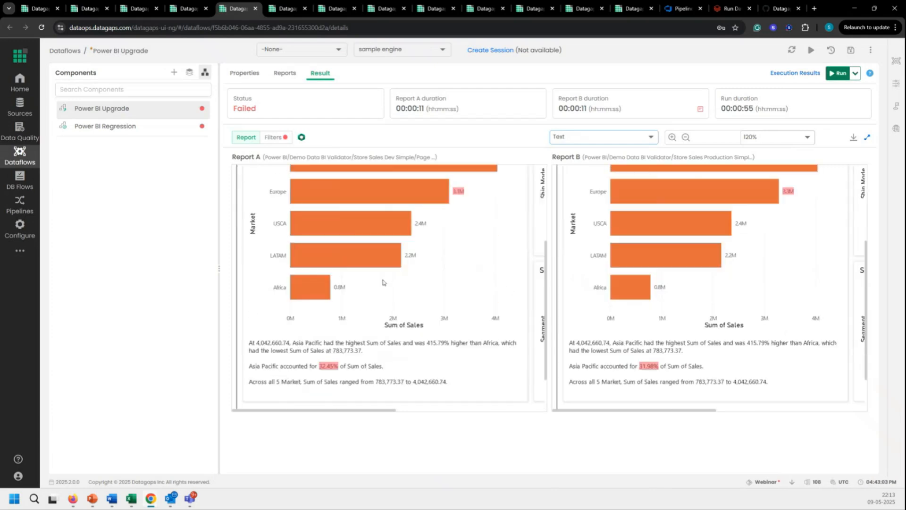
{"action": "middle_click", "coordinate": [384, 283]}
{"action": "scroll", "coordinate": [453, 231], "scroll_direction": "up", "scroll_amount": 1}
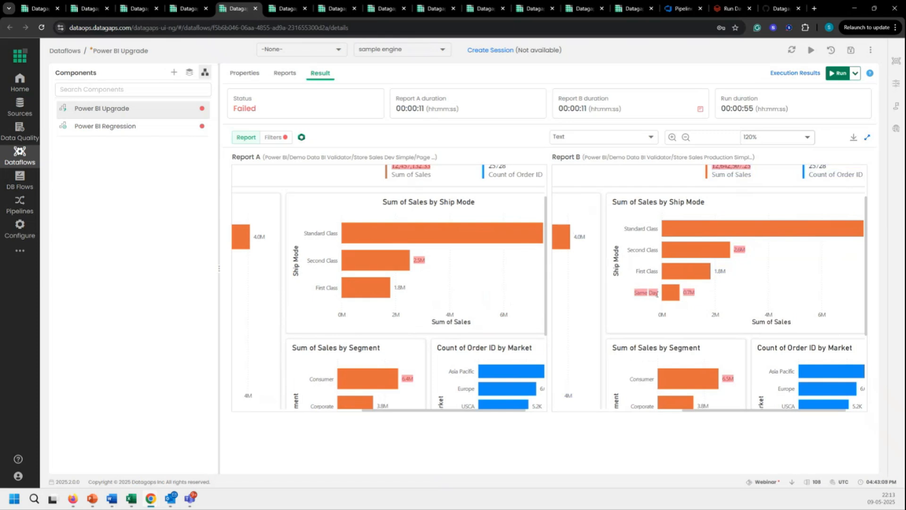
- Review the AI Report Differences options in the Power BI Upgrade component's properties, then return to its result
{"action": "left_click", "coordinate": [245, 73]}
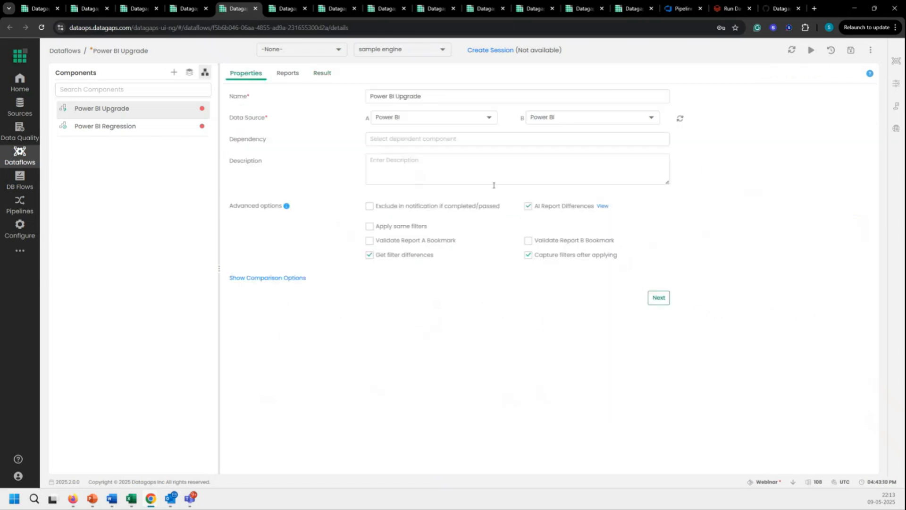
{"action": "left_click", "coordinate": [598, 211]}
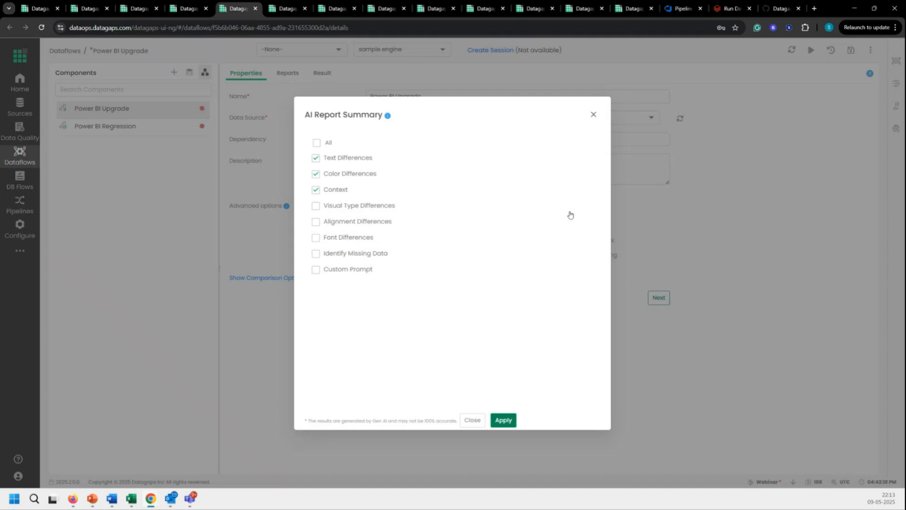
{"action": "left_click", "coordinate": [594, 114]}
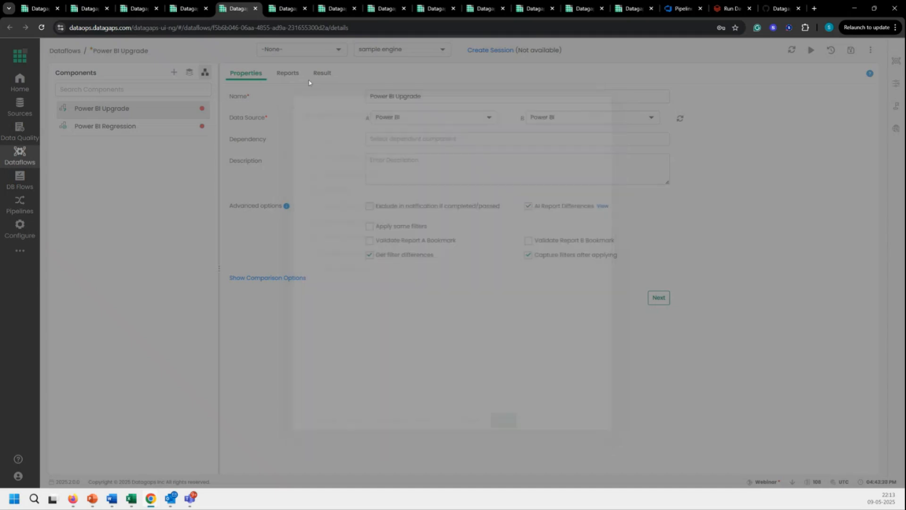
{"action": "left_click", "coordinate": [320, 74]}
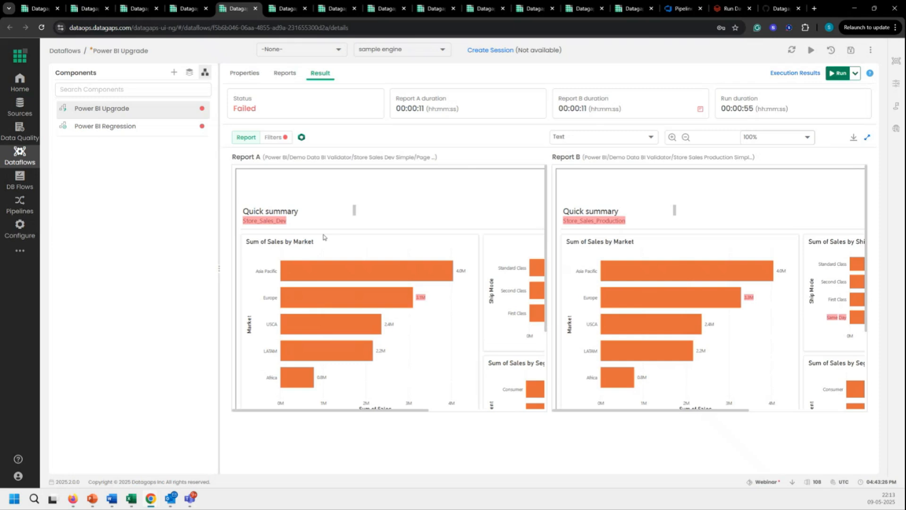
- Show the filter differences between the two reports and check the Report A and Report B durations
{"action": "left_click", "coordinate": [274, 137]}
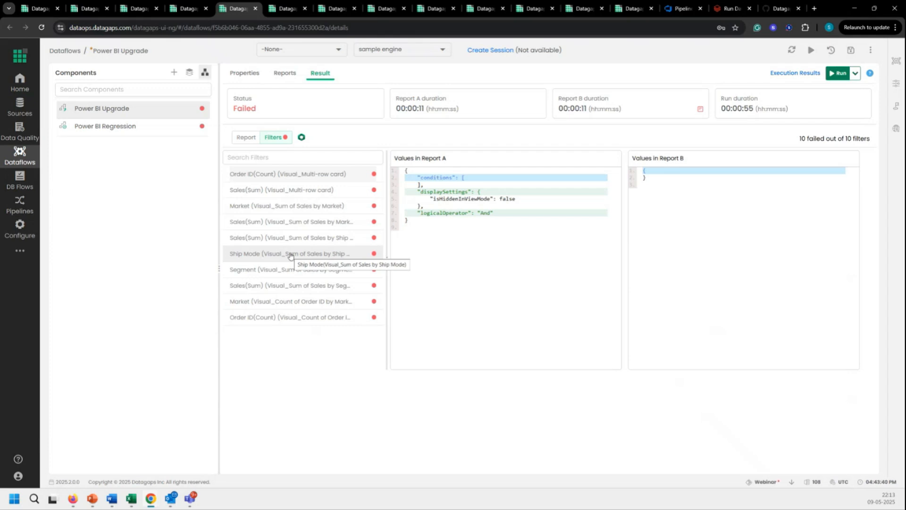
{"action": "left_click_drag", "start_coordinate": [415, 108], "coordinate": [435, 108]}
{"action": "left_click_drag", "start_coordinate": [580, 108], "coordinate": [588, 108]}
- Open the execution results for Report A and read the log lines about applied filters and saving the page as PDF
{"action": "left_click", "coordinate": [778, 74]}
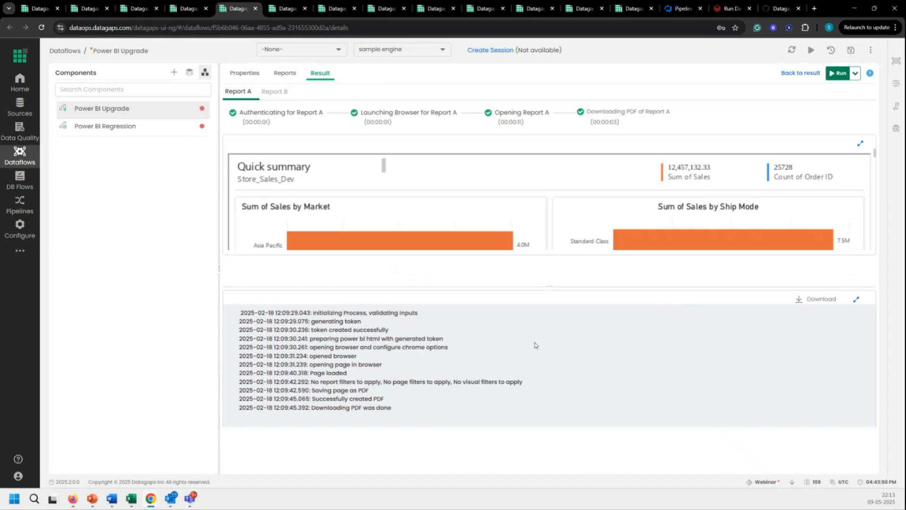
{"action": "left_click_drag", "start_coordinate": [312, 382], "coordinate": [529, 387]}
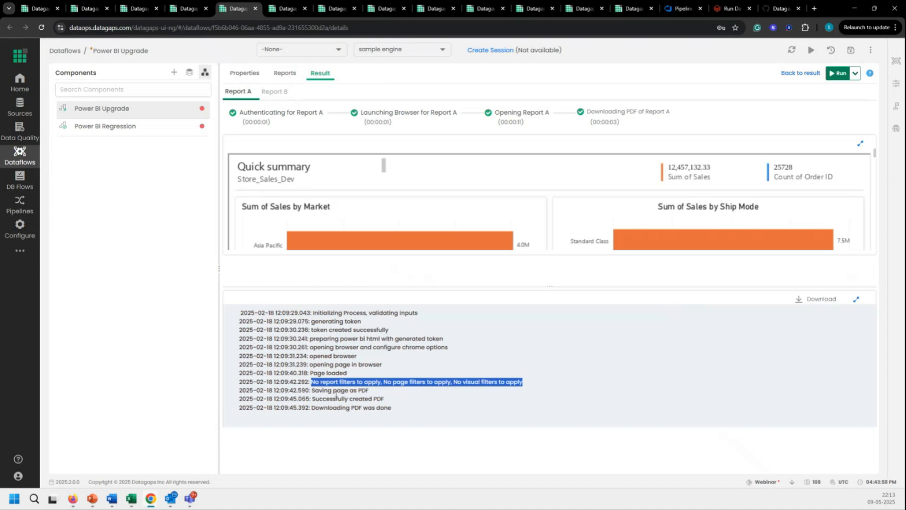
{"action": "left_click_drag", "start_coordinate": [312, 391], "coordinate": [371, 393]}
- In the Snowflake to Power BI dataflow, open the Power BI Report component's execution results and read the log lines on the downloaded data
{"action": "key", "text": "ctrl+2"}
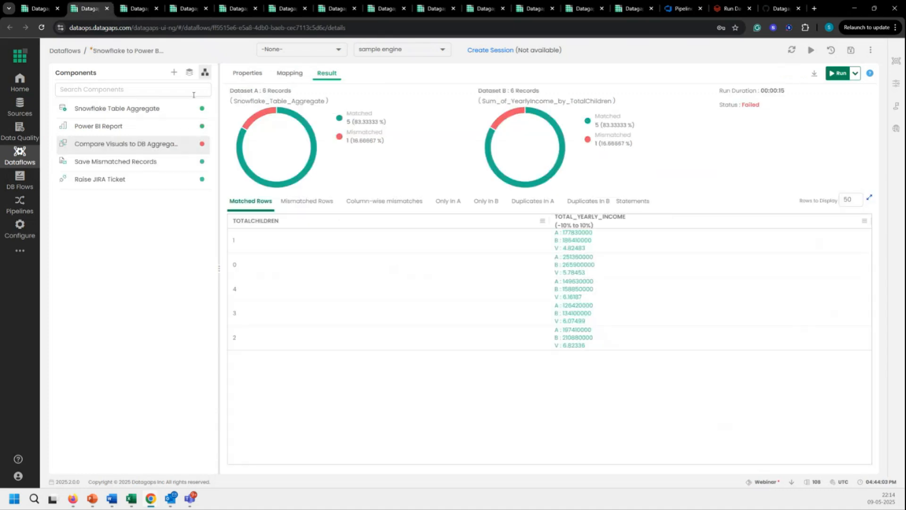
{"action": "left_click", "coordinate": [129, 127]}
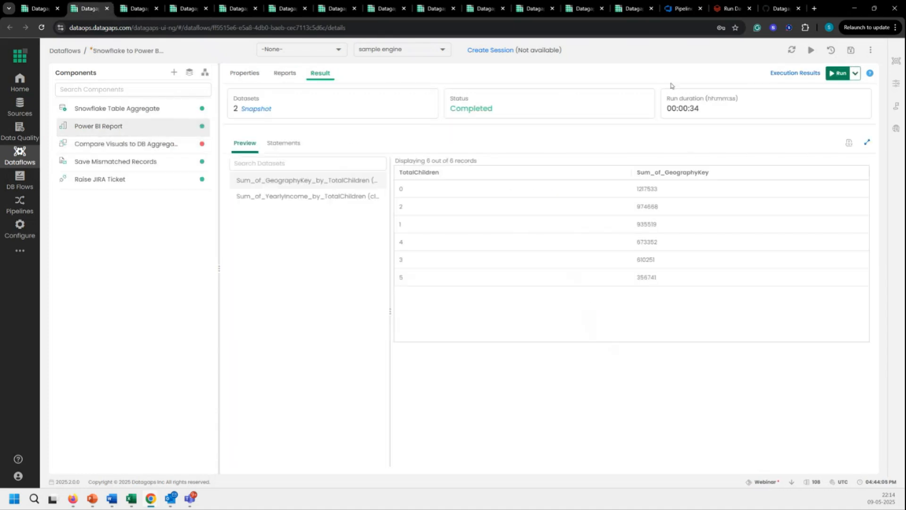
{"action": "left_click", "coordinate": [796, 74]}
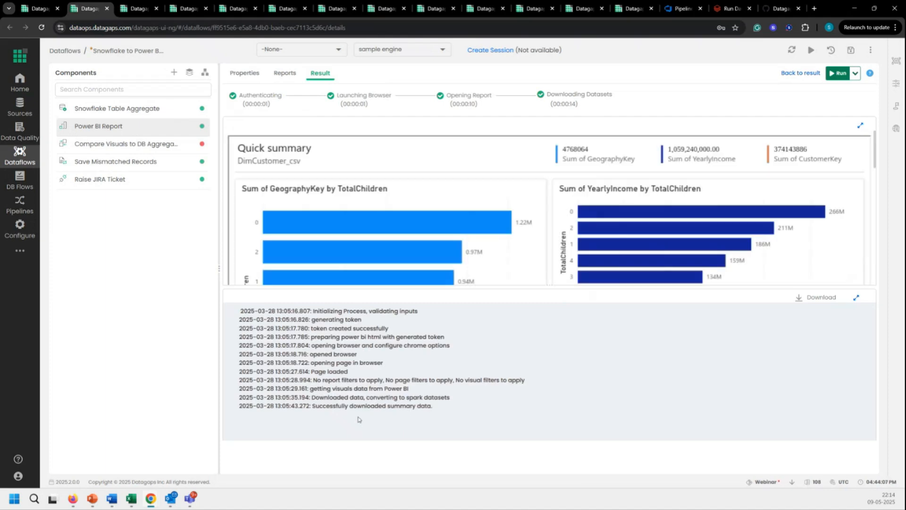
{"action": "left_click_drag", "start_coordinate": [312, 397], "coordinate": [447, 409]}
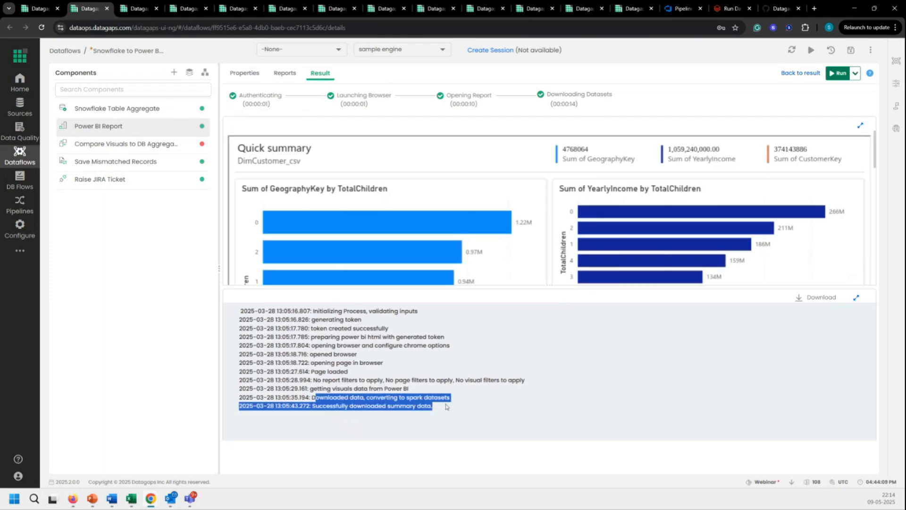
{"action": "left_click", "coordinate": [447, 408]}
- Return to the Power BI Upgrade dataflow, reopen the Power BI Upgrade component's result and check the Report A and Report B durations
{"action": "left_click", "coordinate": [196, 2]}
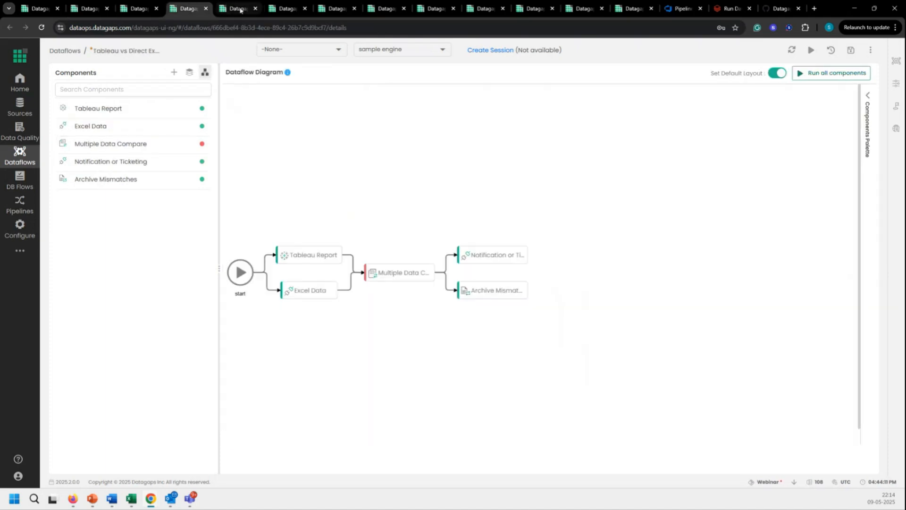
{"action": "left_click", "coordinate": [240, 9]}
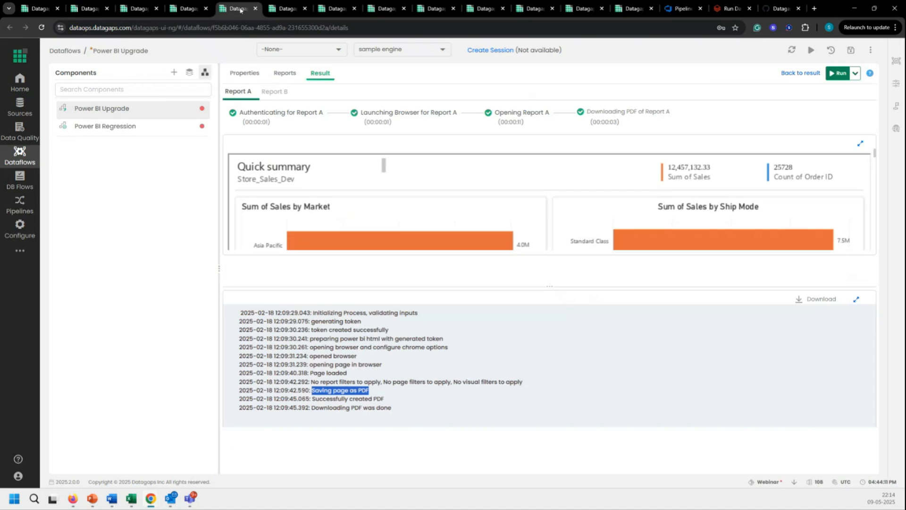
{"action": "left_click", "coordinate": [205, 72]}
{"action": "left_click", "coordinate": [304, 255]}
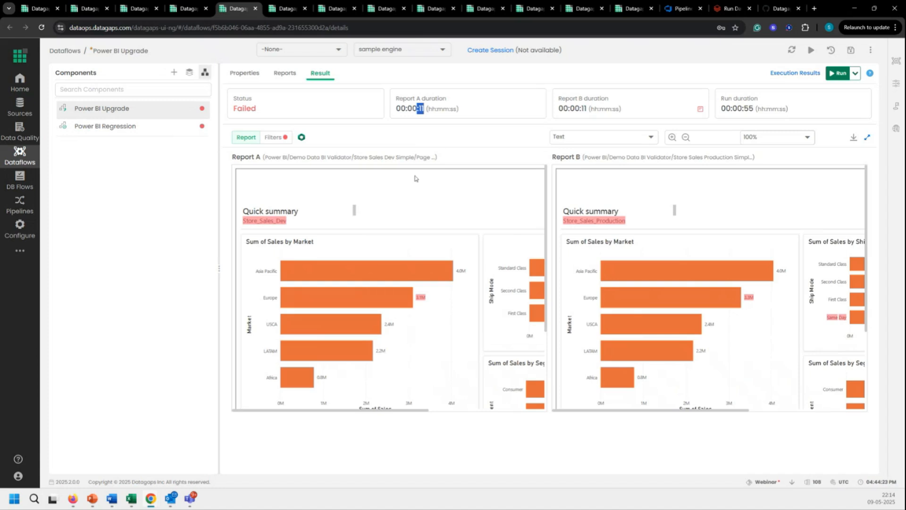
{"action": "left_click", "coordinate": [422, 107]}
{"action": "double_click", "coordinate": [416, 108]}
{"action": "left_click_drag", "start_coordinate": [579, 109], "coordinate": [587, 113]}
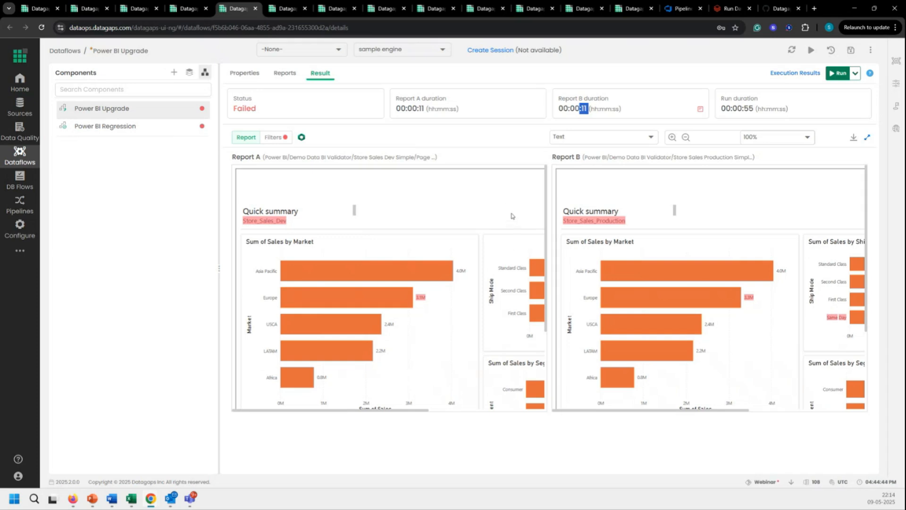
- Go to the dataflows list and start generating BI dataflows in bulk
{"action": "left_click", "coordinate": [24, 158]}
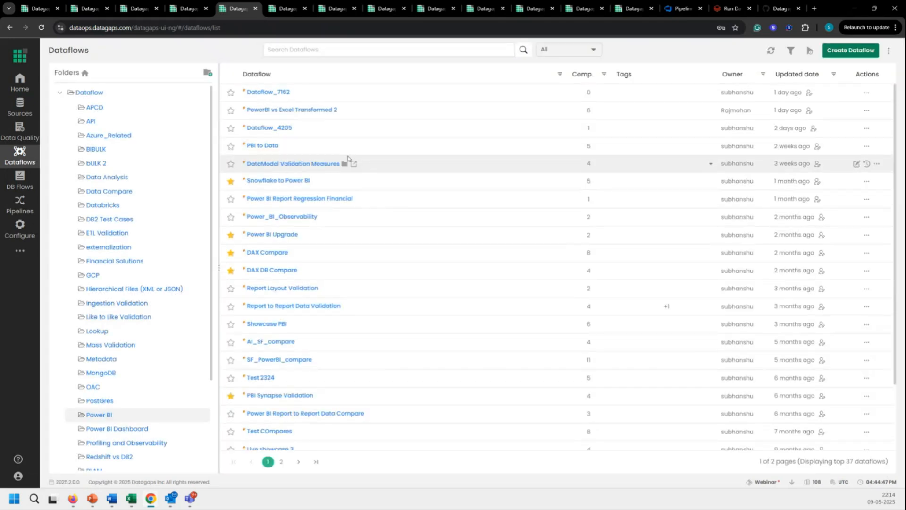
{"action": "left_click", "coordinate": [887, 53]}
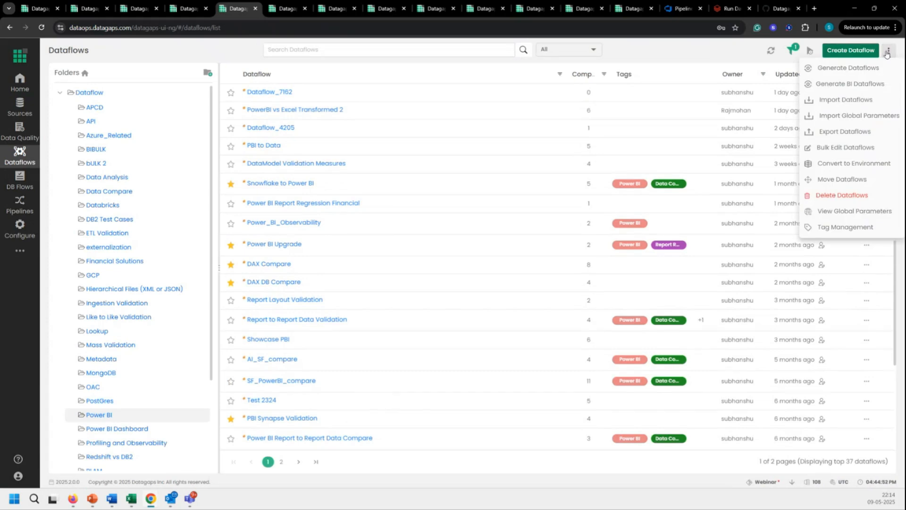
{"action": "left_click", "coordinate": [886, 83]}
- Set the validation type to Regression and the data source connection to Power BI_Master
{"action": "left_click", "coordinate": [231, 263]}
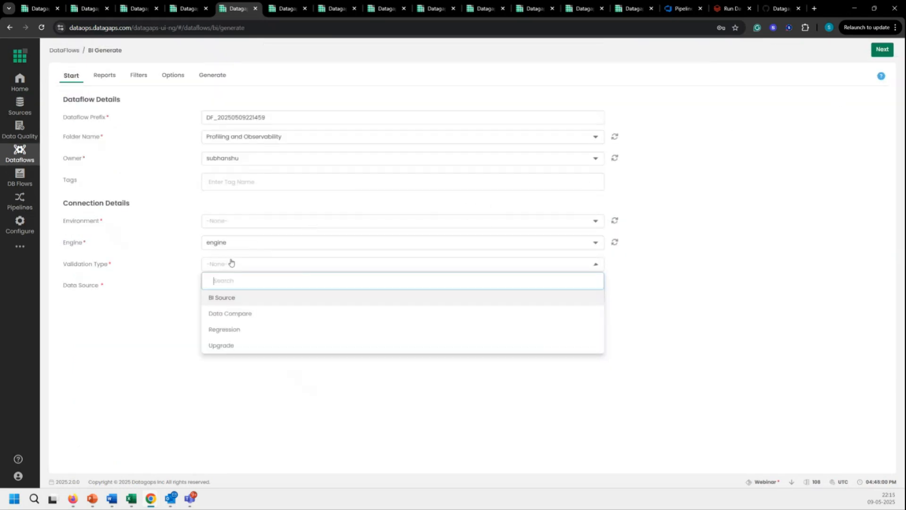
{"action": "left_click", "coordinate": [244, 329]}
{"action": "left_click", "coordinate": [248, 294]}
{"action": "scroll", "coordinate": [252, 379], "scroll_direction": "down", "scroll_amount": 5}
{"action": "left_click", "coordinate": [259, 382]}
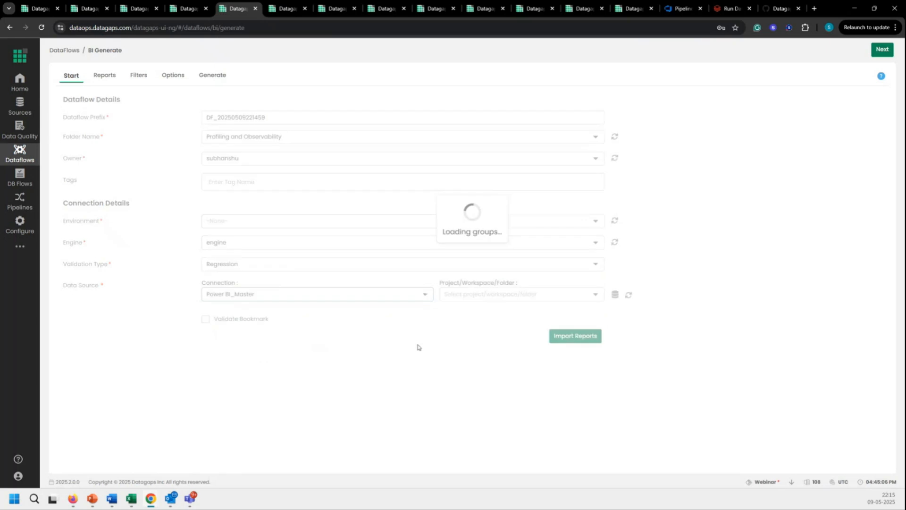
- Select the Sandbox workspace as the project folder and import its reports
{"action": "left_click", "coordinate": [483, 298]}
{"action": "type", "text": "sand"}
{"action": "left_click", "coordinate": [480, 360]}
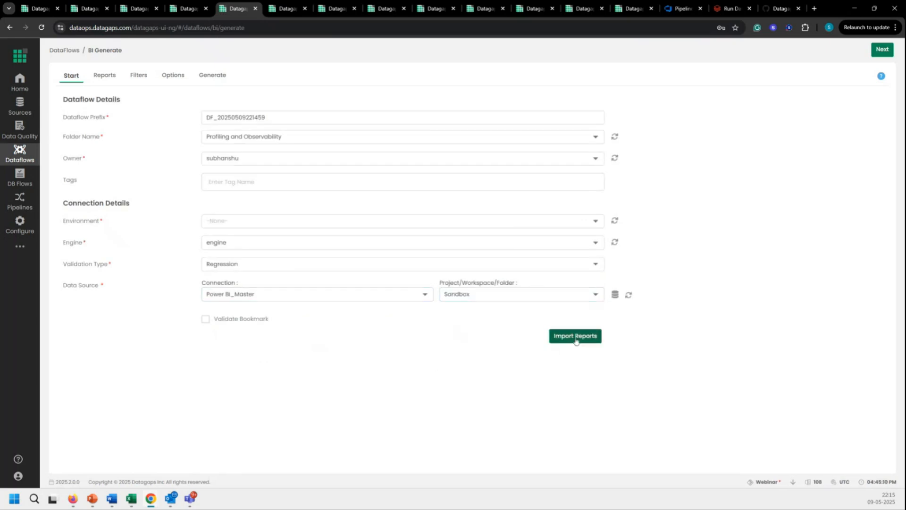
{"action": "left_click", "coordinate": [576, 336]}
- Add the pages of the Adventure Works, Credit Report - Snowflake, Employee Analysis and Functional Benchmarking reports to the selection
{"action": "left_click", "coordinate": [101, 151]}
{"action": "left_click", "coordinate": [109, 305]}
{"action": "left_click", "coordinate": [102, 374]}
{"action": "left_click", "coordinate": [112, 403]}
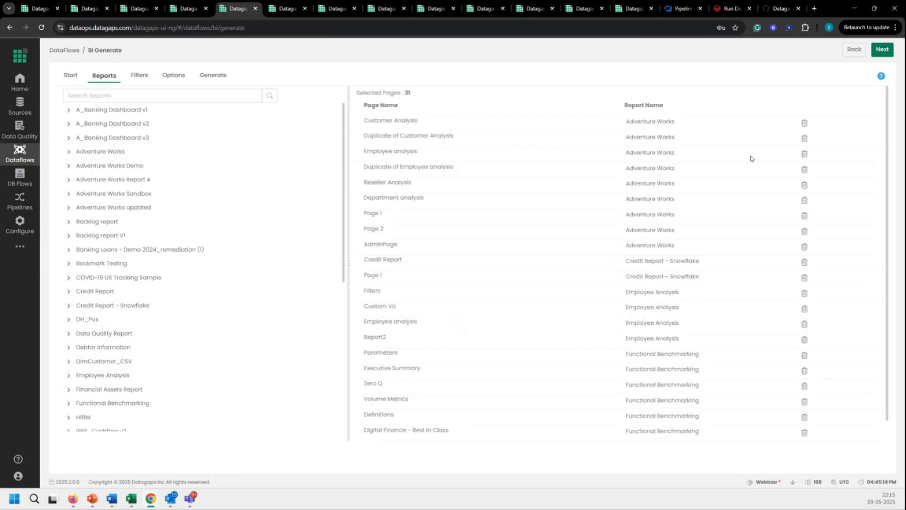
- Proceed to the filter settings of the bulk dataflow generation for the selected report pages
{"action": "left_click", "coordinate": [882, 49]}
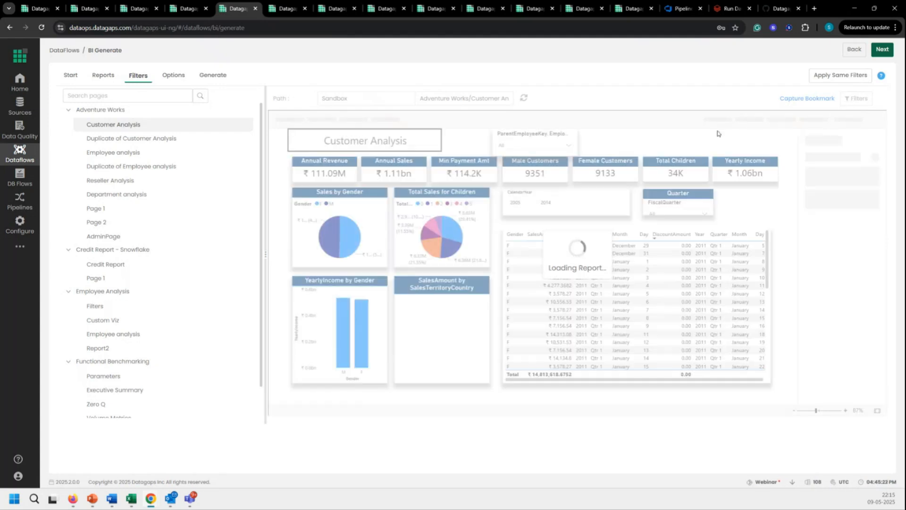
- Switch to the Snowflake to Power BI dataflow and inspect the Gender page filter of its Power BI report
{"action": "left_click", "coordinate": [89, 9]}
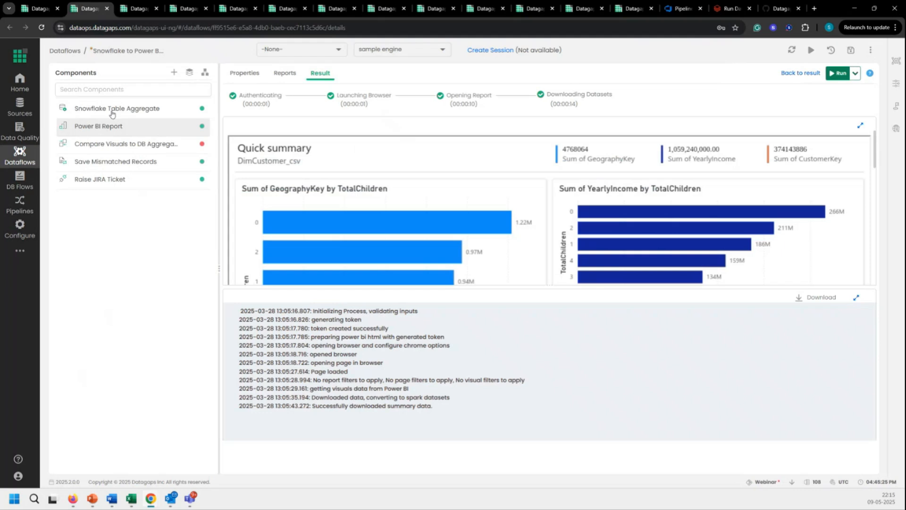
{"action": "left_click", "coordinate": [285, 73]}
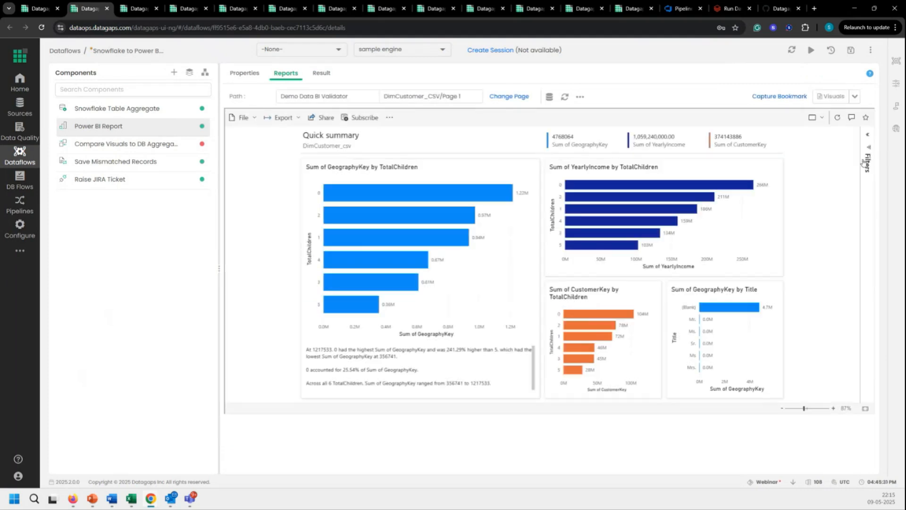
{"action": "left_click", "coordinate": [863, 163]}
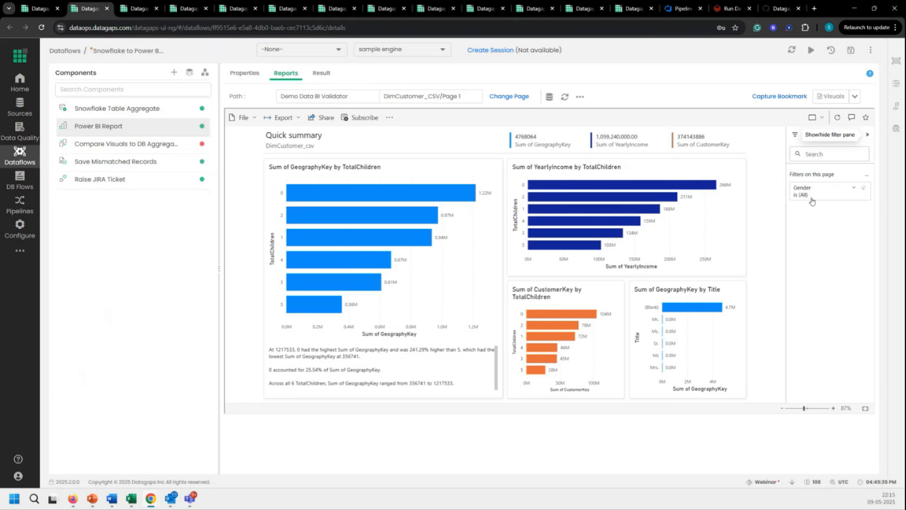
{"action": "left_click", "coordinate": [843, 191]}
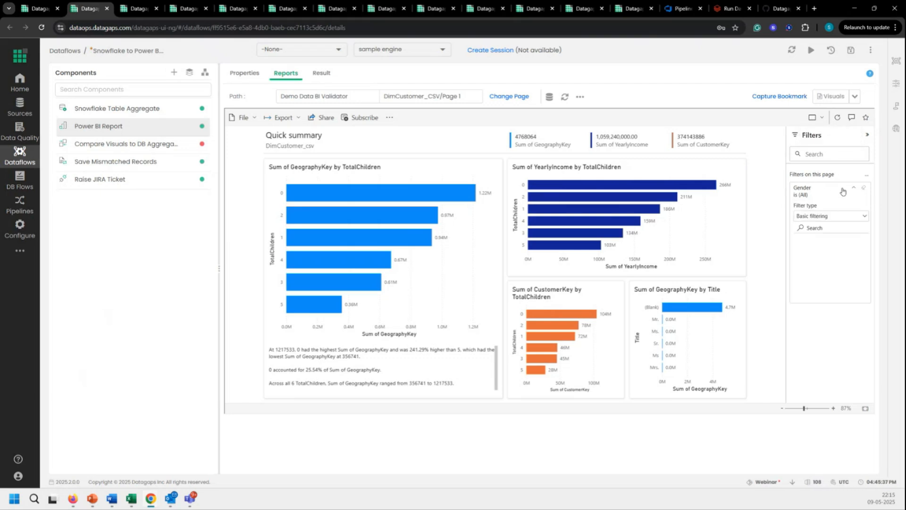
{"action": "left_click", "coordinate": [843, 192]}
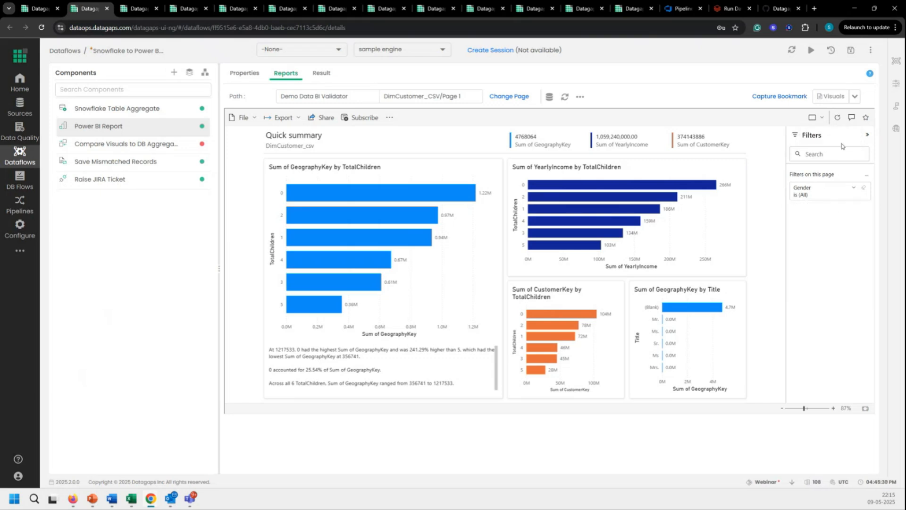
- Try to set the Gender page filter of the DimCustomer_csv table to the In operator with the value ${_gender}
{"action": "left_click", "coordinate": [855, 97]}
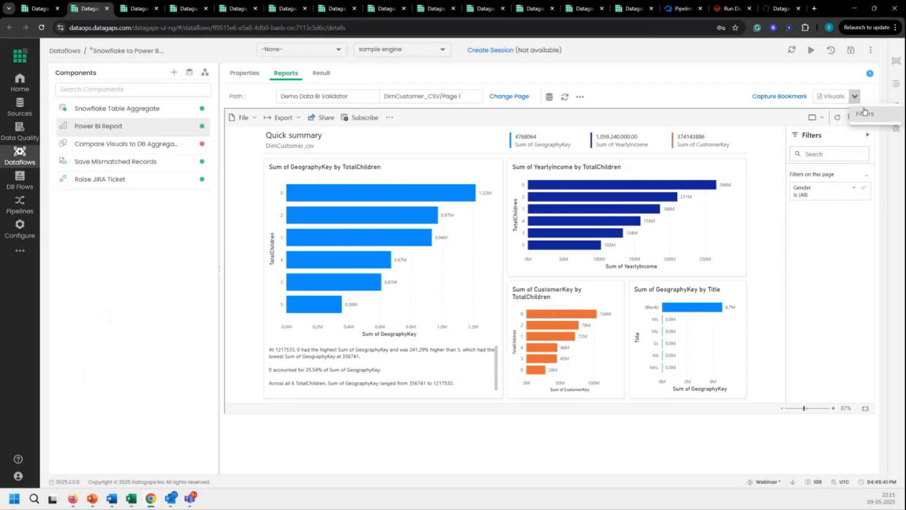
{"action": "left_click", "coordinate": [866, 113]}
{"action": "left_click", "coordinate": [242, 163]}
{"action": "left_click", "coordinate": [250, 254]}
{"action": "left_click", "coordinate": [546, 258]}
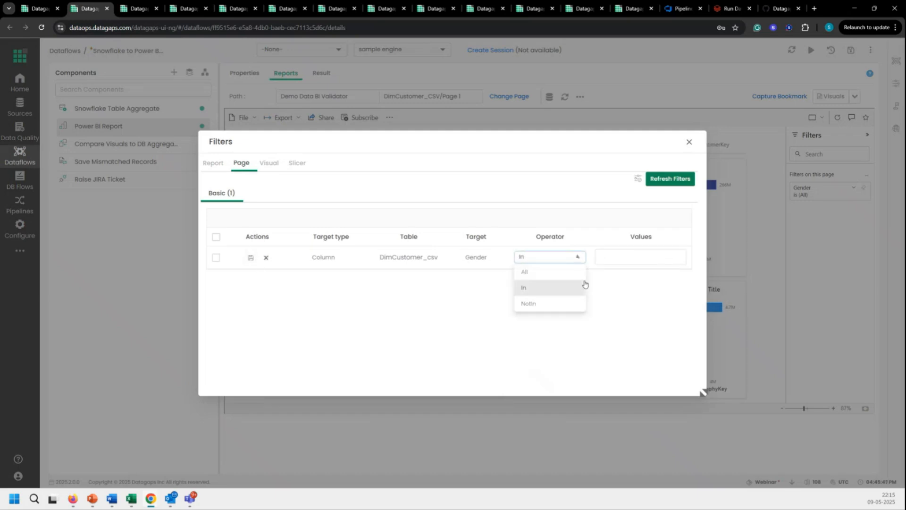
{"action": "left_click", "coordinate": [524, 287]}
{"action": "left_click", "coordinate": [640, 257]}
{"action": "type", "text": "$"}
{"action": "left_click", "coordinate": [628, 277]}
{"action": "left_click_drag", "start_coordinate": [622, 258], "coordinate": [657, 282]}
{"action": "left_click", "coordinate": [658, 283]}
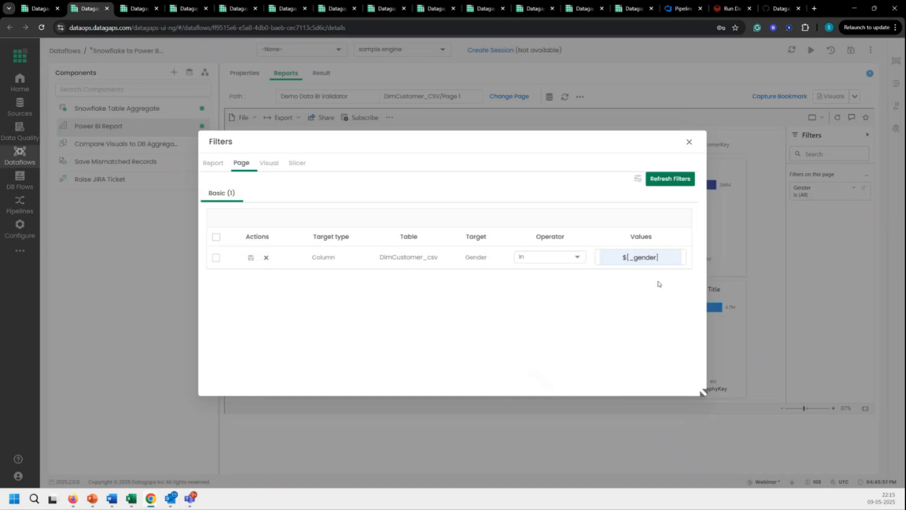
{"action": "left_click", "coordinate": [689, 142]}
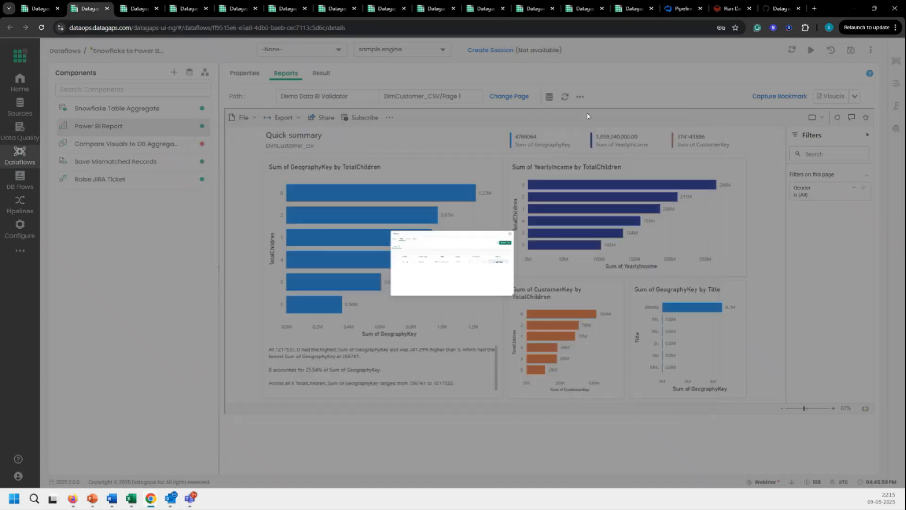
- Return to the bulk dataflow generation and enable AI Report Differences in its advanced options
{"action": "left_click", "coordinate": [244, 8]}
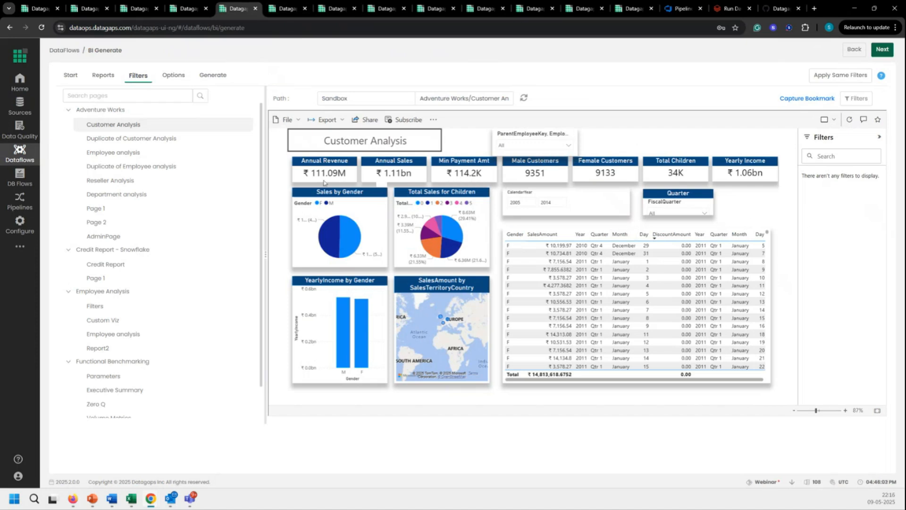
{"action": "left_click", "coordinate": [880, 51]}
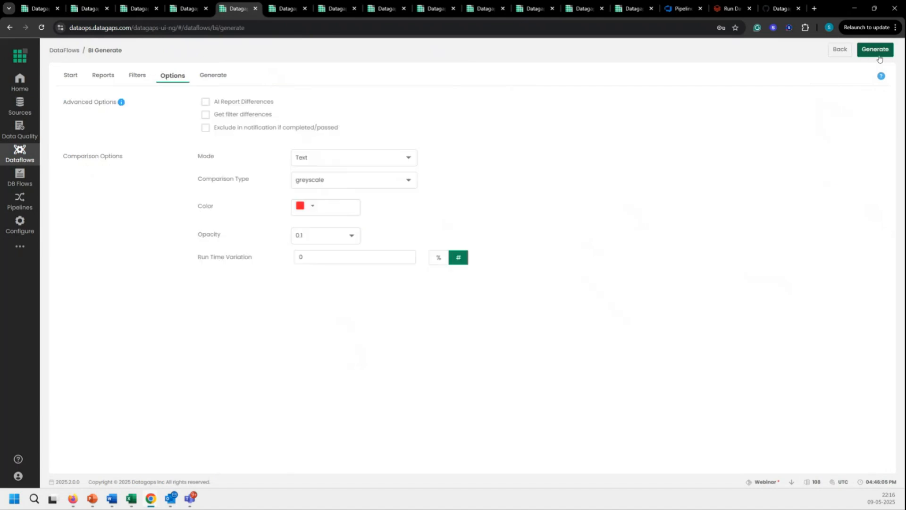
{"action": "left_click", "coordinate": [204, 102]}
{"action": "left_click", "coordinate": [316, 143]}
{"action": "left_click", "coordinate": [315, 269]}
{"action": "left_click", "coordinate": [503, 419]}
- Enable Get filter differences and set the comparison type to color
{"action": "left_click", "coordinate": [205, 114]}
{"action": "left_click", "coordinate": [313, 197]}
{"action": "left_click", "coordinate": [312, 227]}
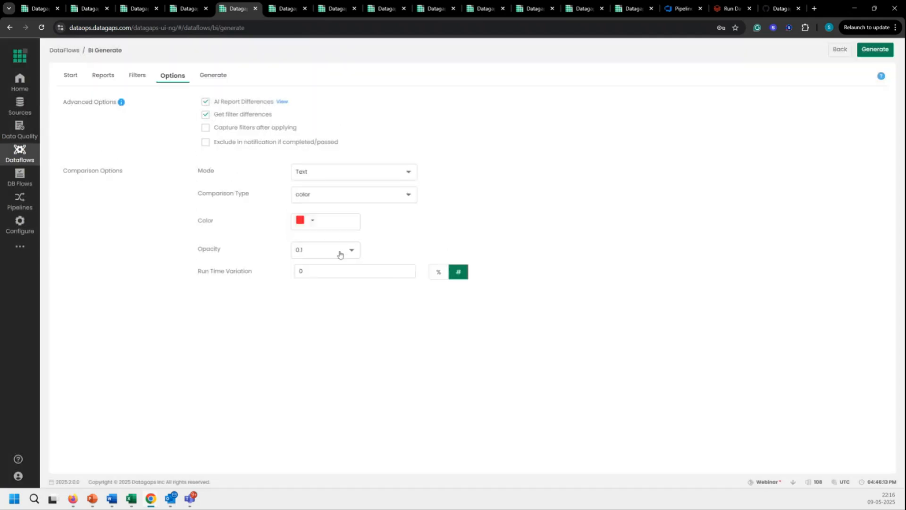
- Choose the comparison opacity and proceed to the list of dataflows for generation
{"action": "left_click", "coordinate": [341, 252]}
{"action": "left_click", "coordinate": [313, 302]}
{"action": "left_click", "coordinate": [864, 55]}
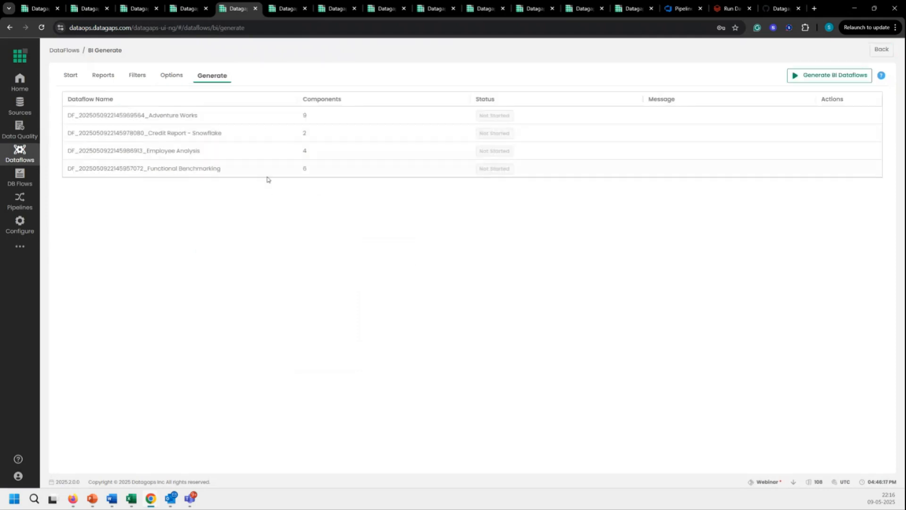
- Open the PBI Dashboard Regression Validation pipeline and bring up its run history
{"action": "left_click", "coordinate": [28, 199]}
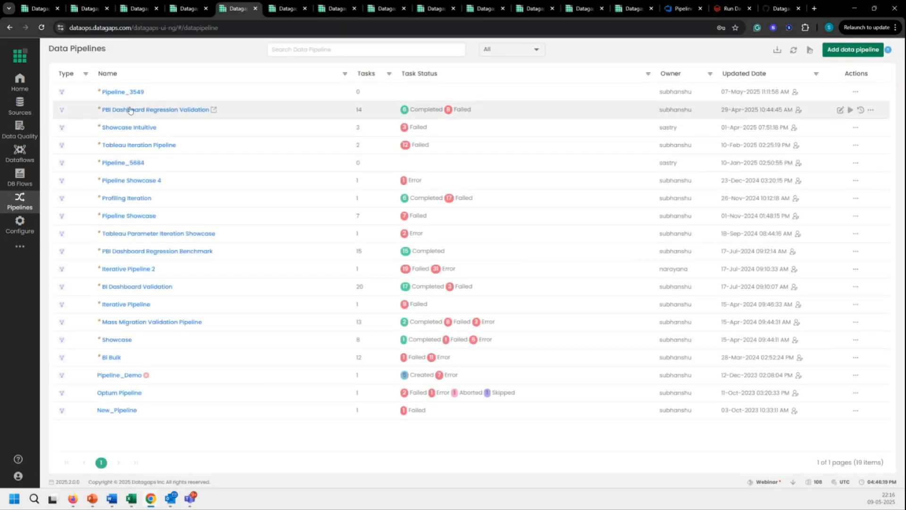
{"action": "left_click", "coordinate": [137, 109]}
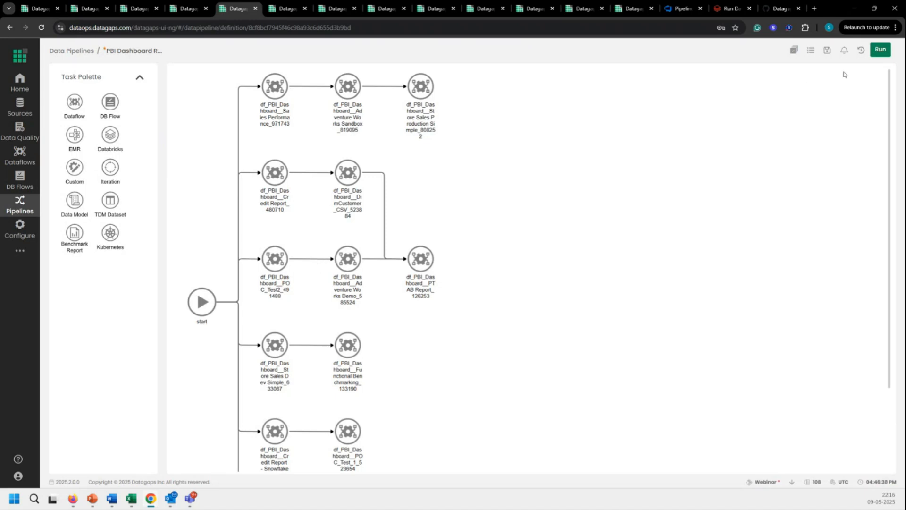
{"action": "left_click", "coordinate": [859, 56]}
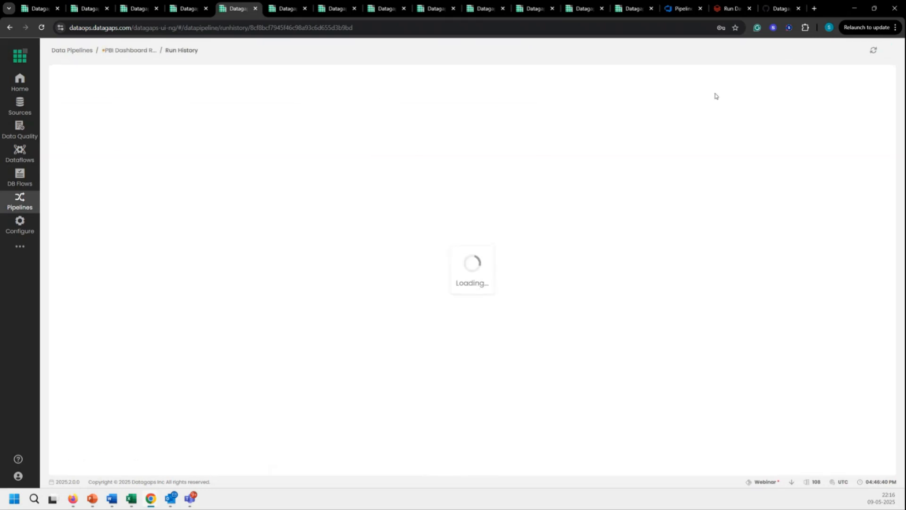